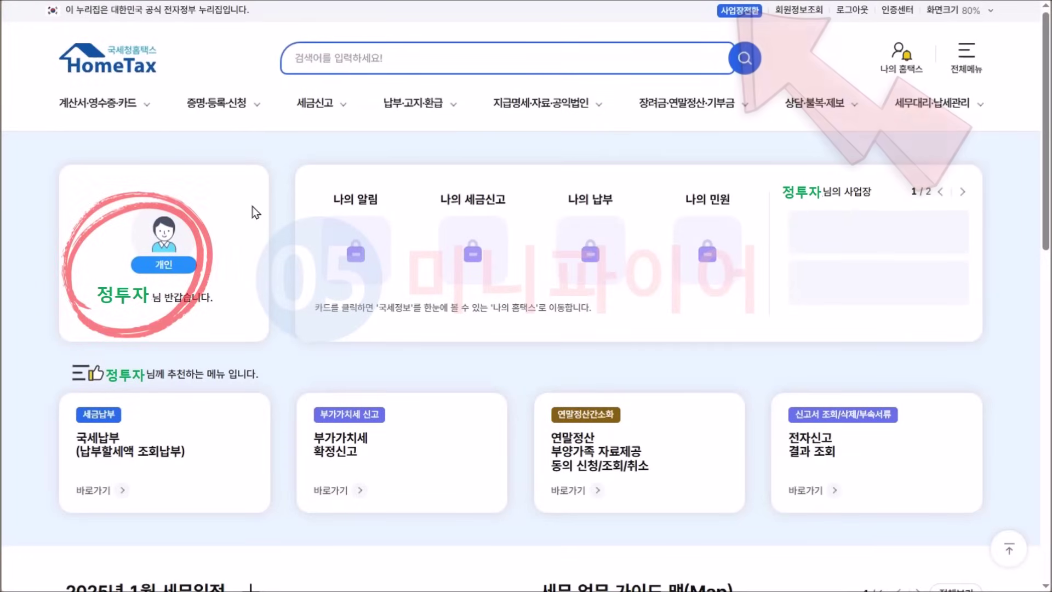
Step: Switch from the personal account to the 임대 business and open the 사업장현황 신고/내역조회 page
{"action": "left_click", "coordinate": [738, 11]}
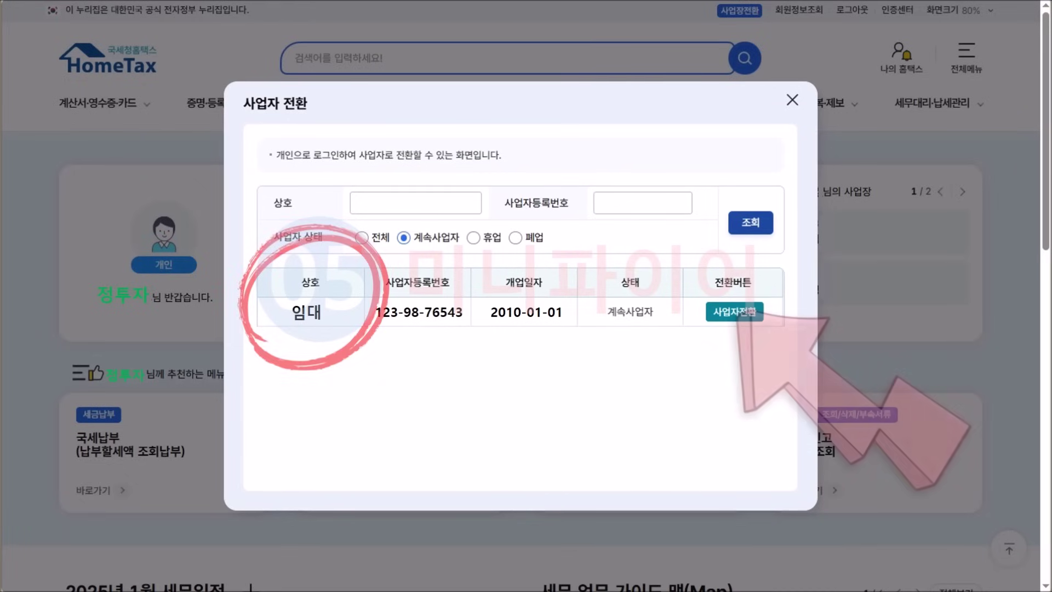
{"action": "left_click", "coordinate": [734, 311]}
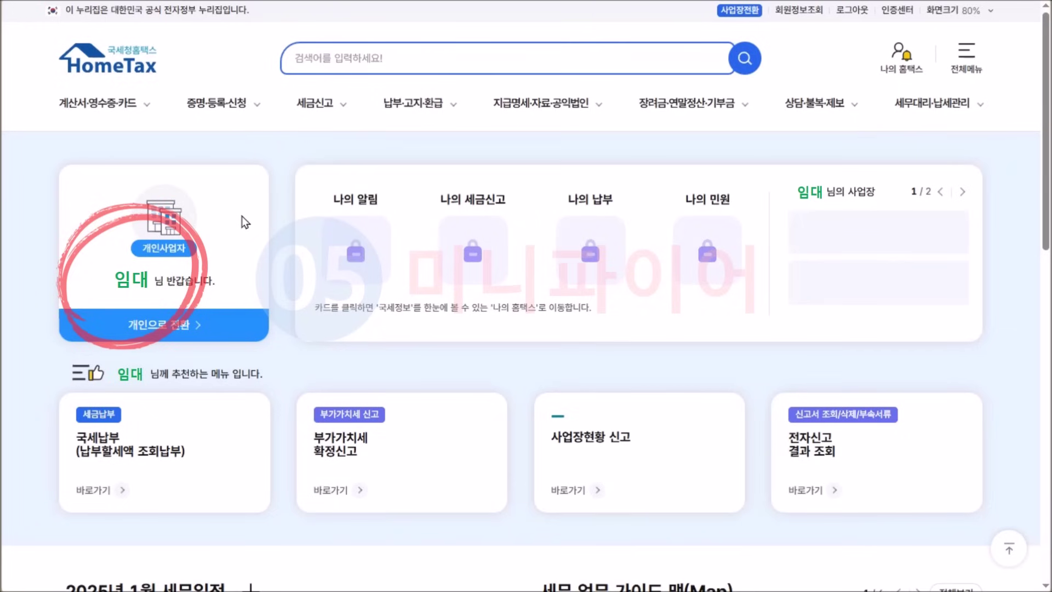
{"action": "left_click", "coordinate": [243, 113]}
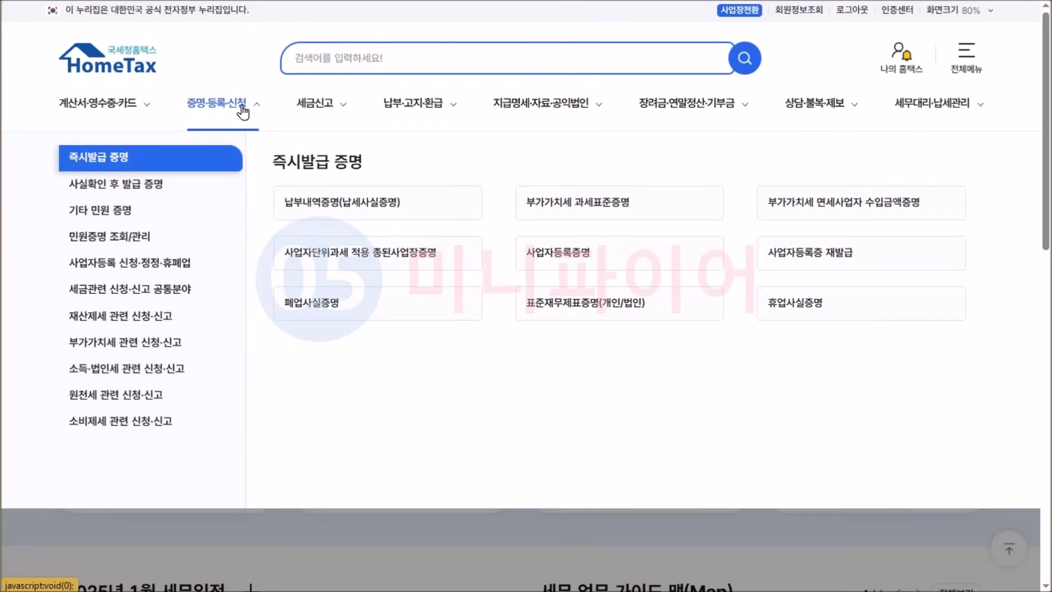
{"action": "left_click", "coordinate": [192, 369]}
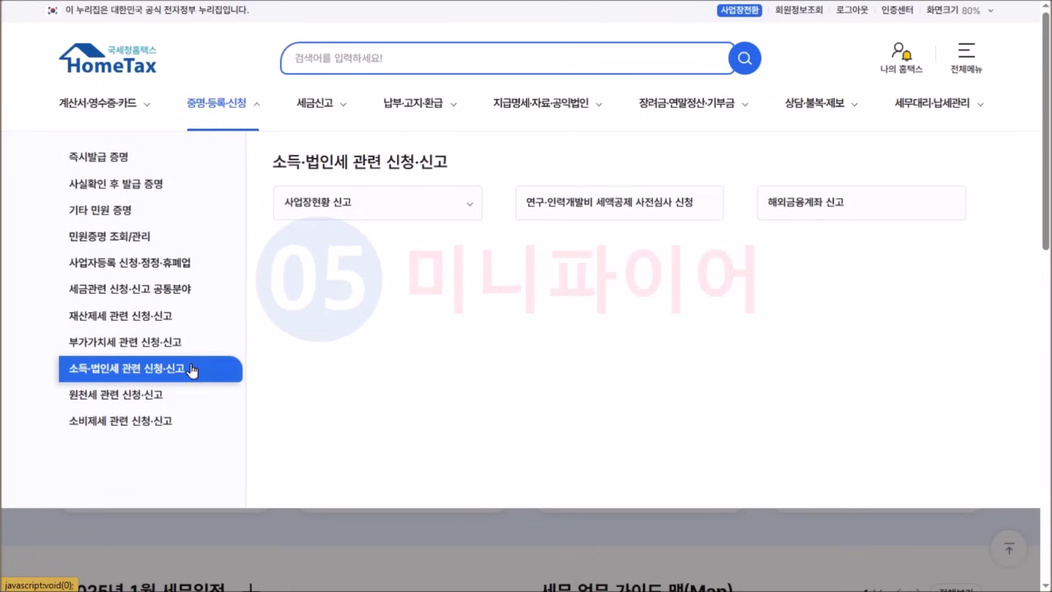
{"action": "left_click", "coordinate": [463, 208]}
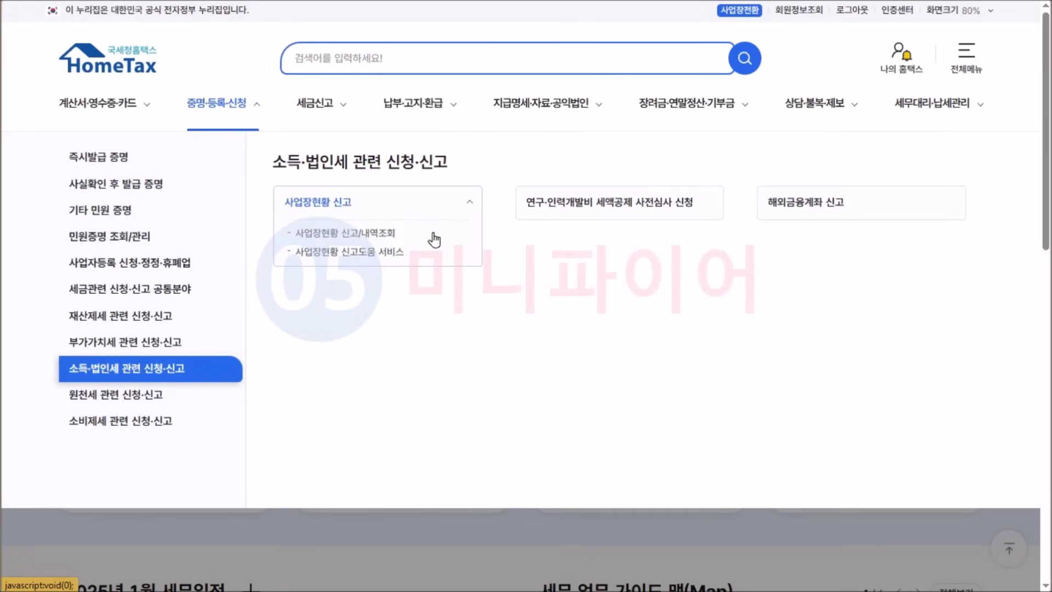
{"action": "left_click", "coordinate": [395, 235]}
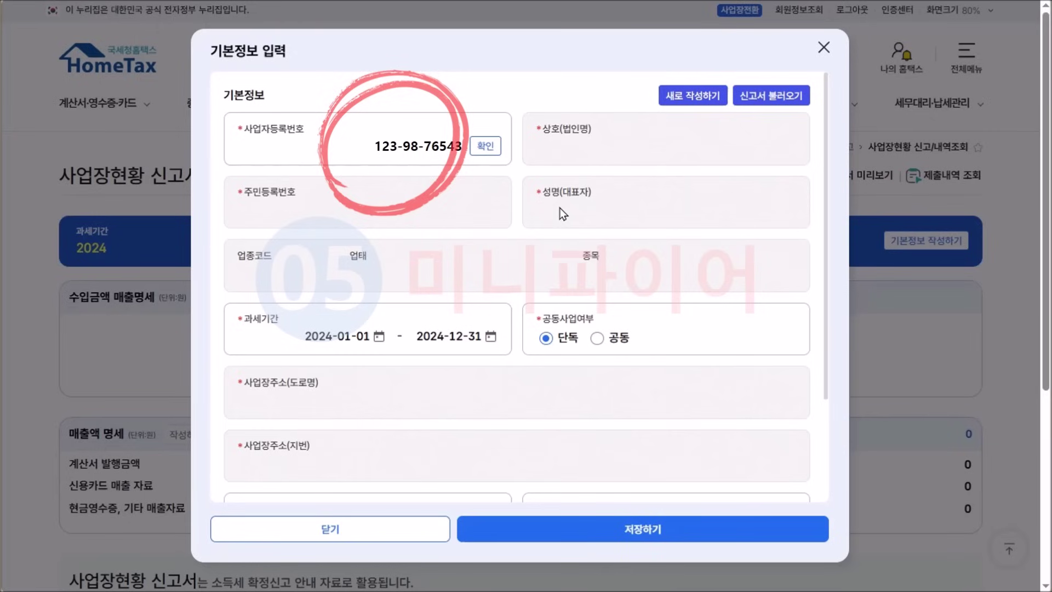
Step: Confirm the business registration number to fill in the 2024 report's basic information, and save it
{"action": "left_click", "coordinate": [484, 147]}
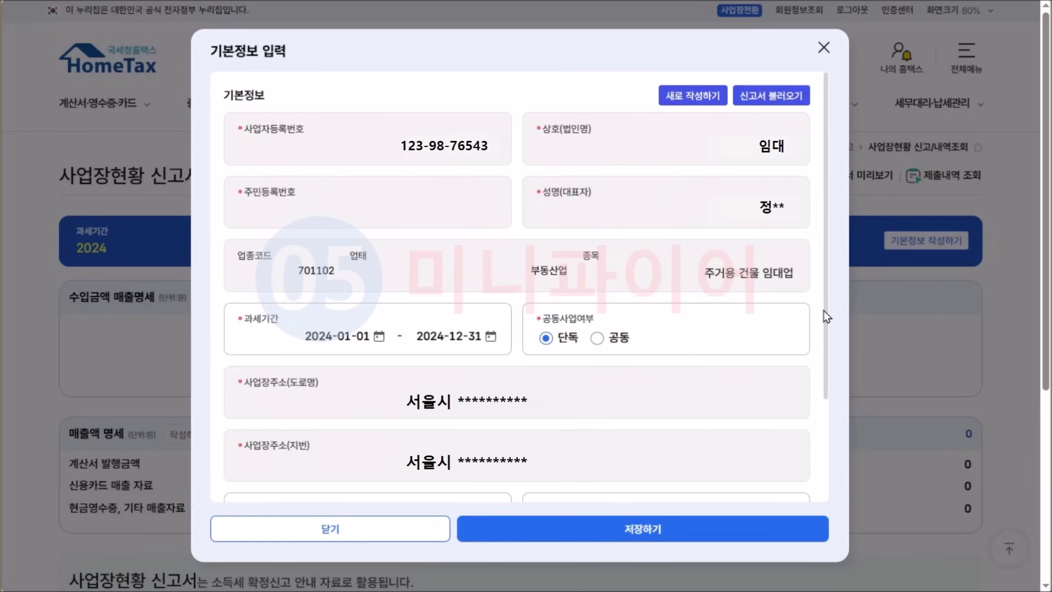
{"action": "scroll", "coordinate": [651, 498], "scroll_direction": "down", "scroll_amount": 3}
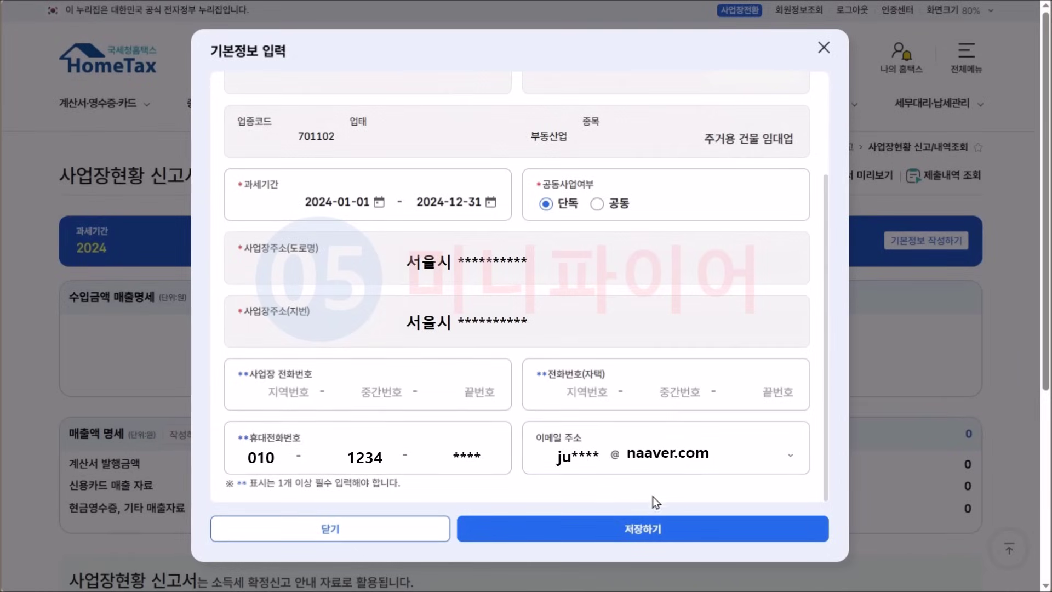
{"action": "left_click", "coordinate": [664, 529]}
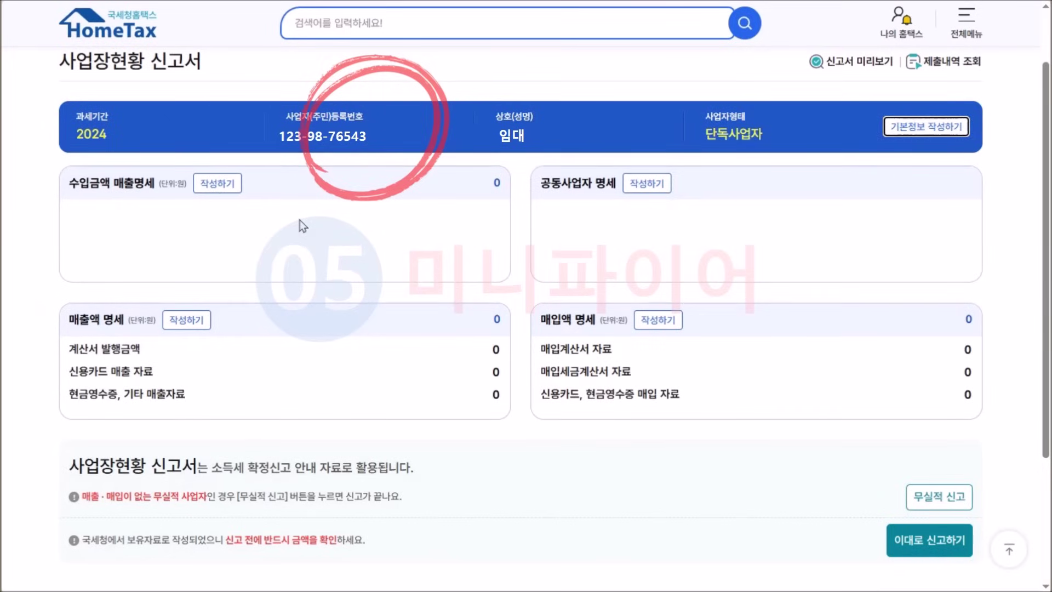
Step: Open the housing rental income review sheet for business code 701102 from the 수입금액 매출명세 entry form
{"action": "left_click", "coordinate": [225, 187]}
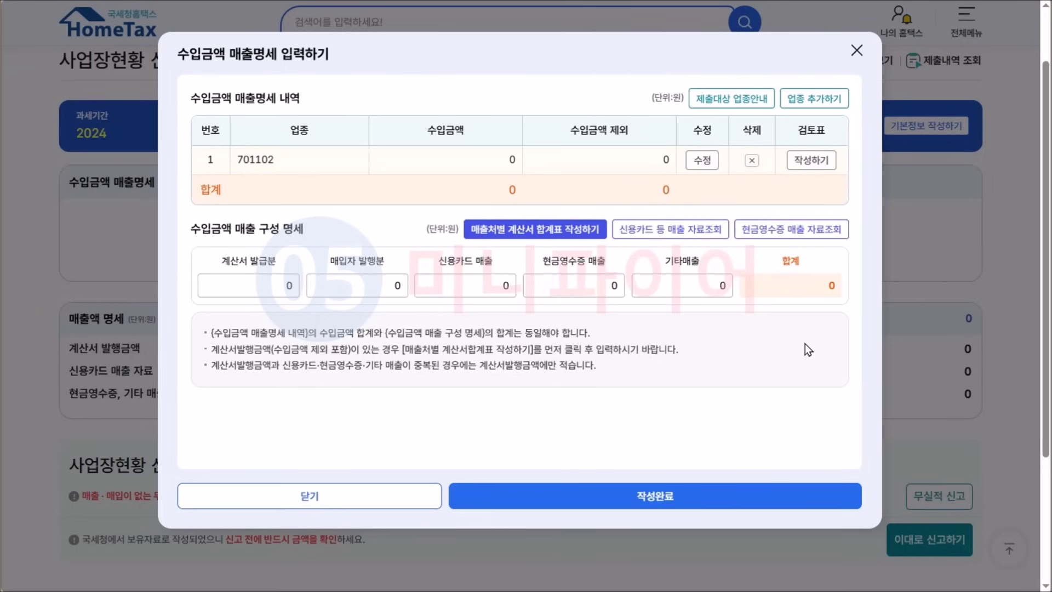
{"action": "left_click", "coordinate": [800, 160]}
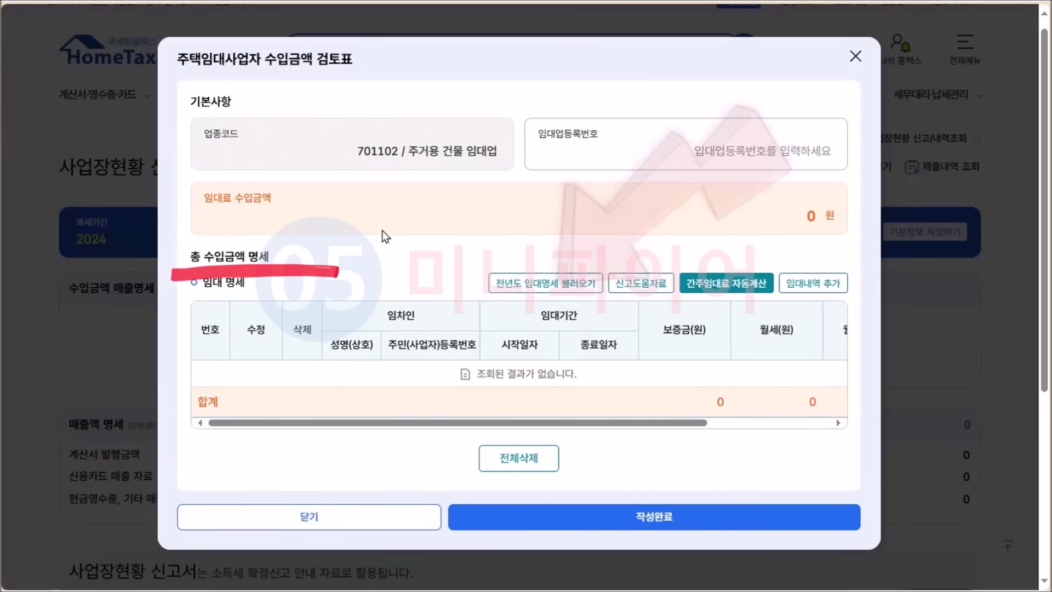
Step: Load the previous year's housing rental record into the review sheet and check its rental housing details
{"action": "left_click", "coordinate": [540, 283]}
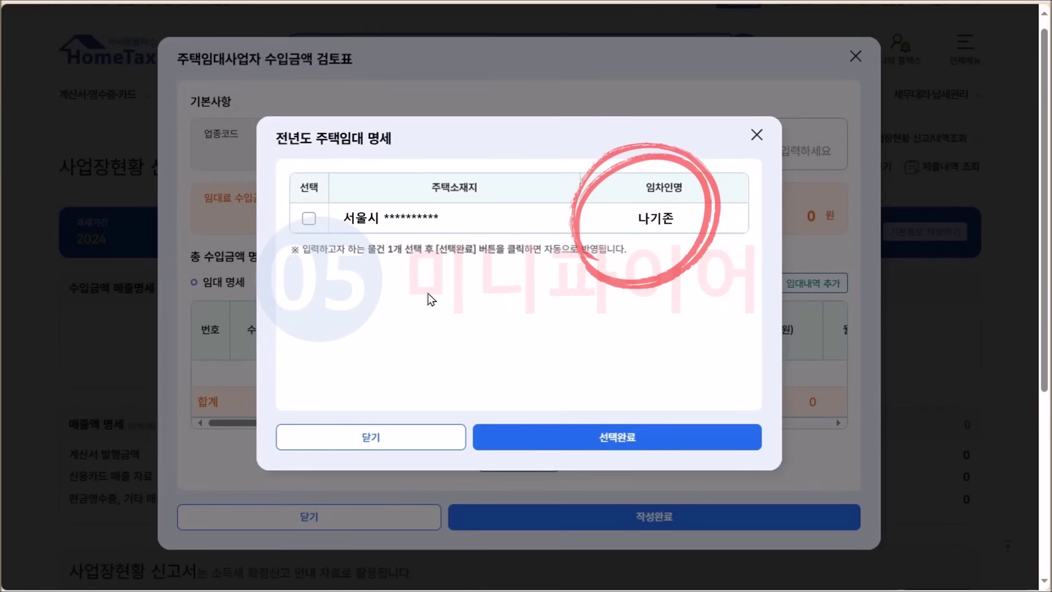
{"action": "left_click", "coordinate": [309, 218]}
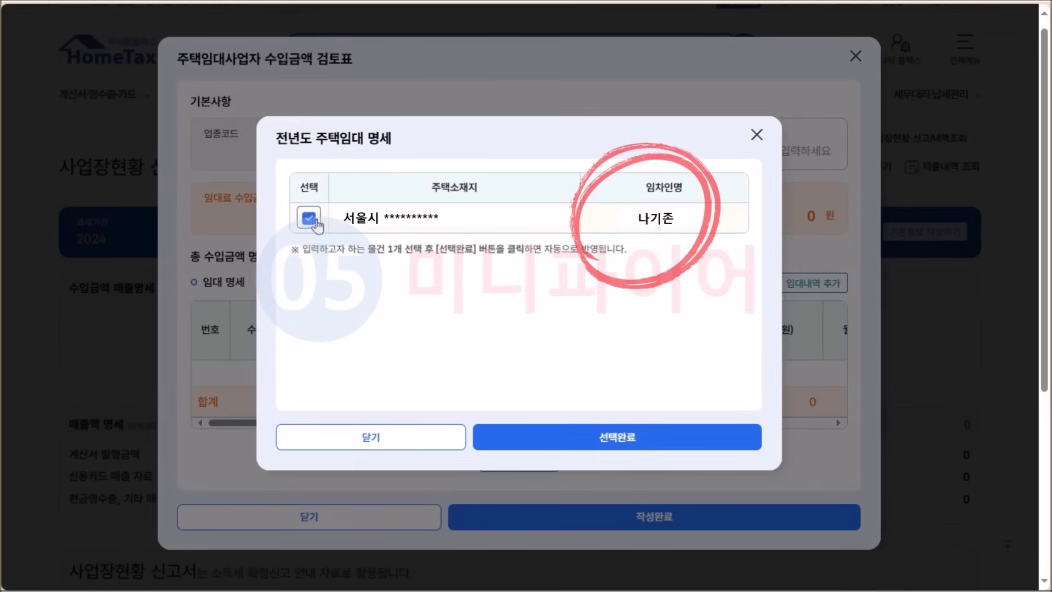
{"action": "left_click", "coordinate": [575, 441]}
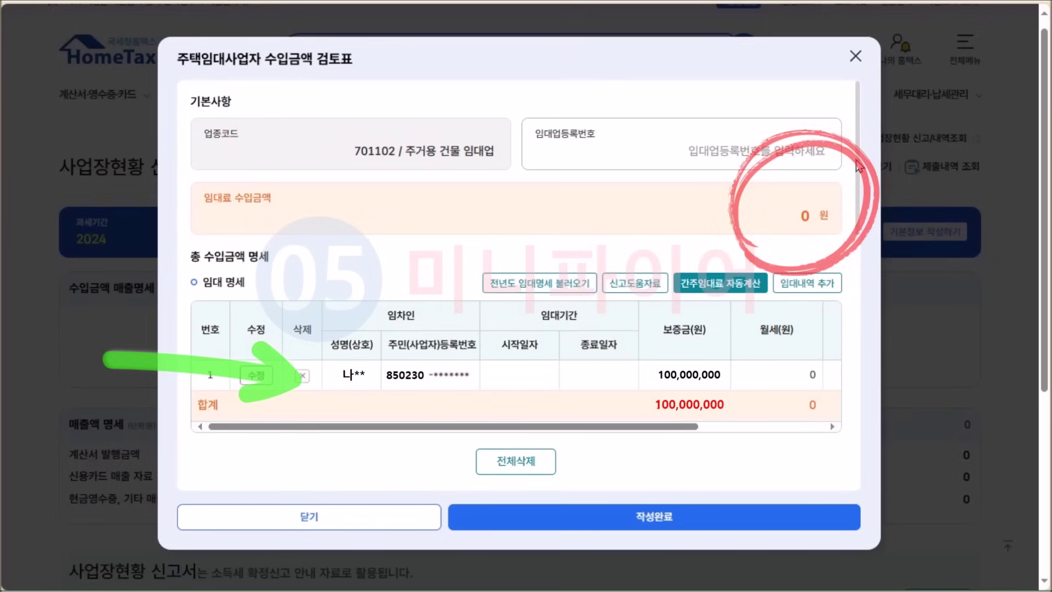
{"action": "left_click_drag", "start_coordinate": [857, 166], "coordinate": [875, 289]}
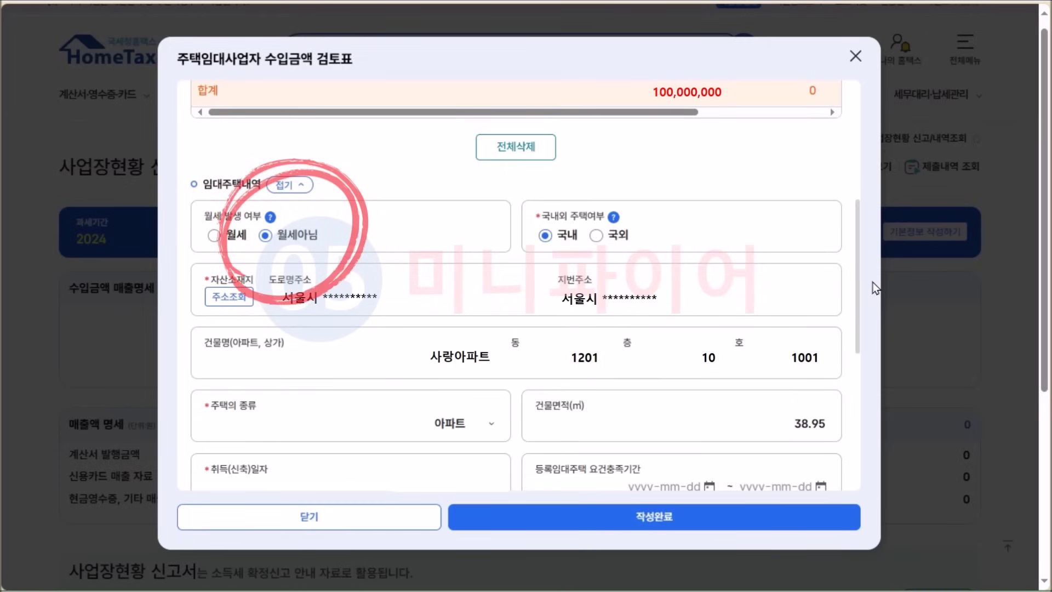
{"action": "scroll", "coordinate": [875, 288], "scroll_direction": "down", "scroll_amount": 6}
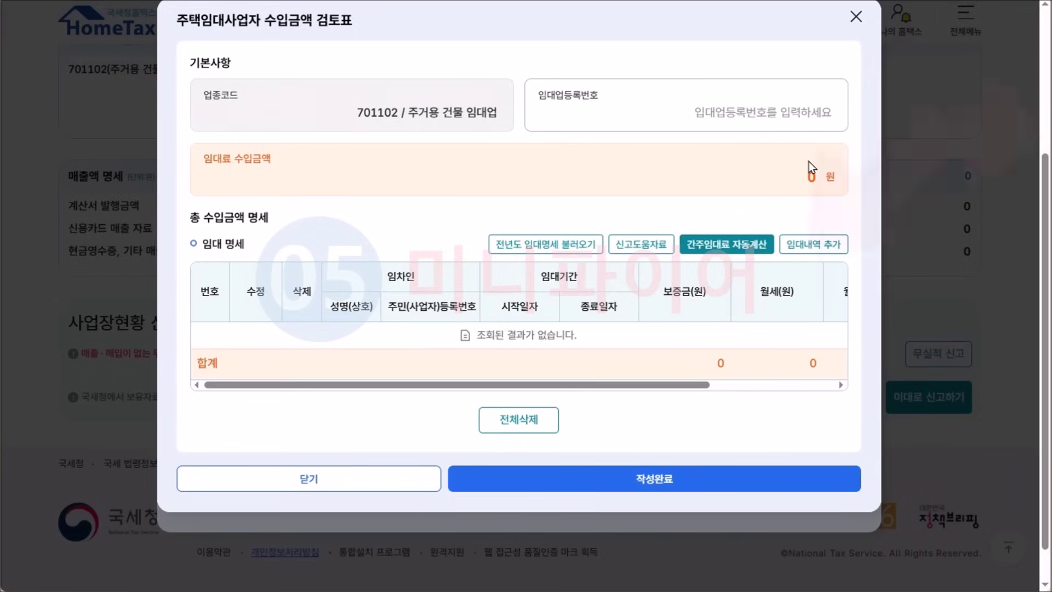
Step: Add a rental entry marked 월세 and fill in the property's address and building details, with type 아파트 and area 38.95 ㎡
{"action": "left_click", "coordinate": [814, 243]}
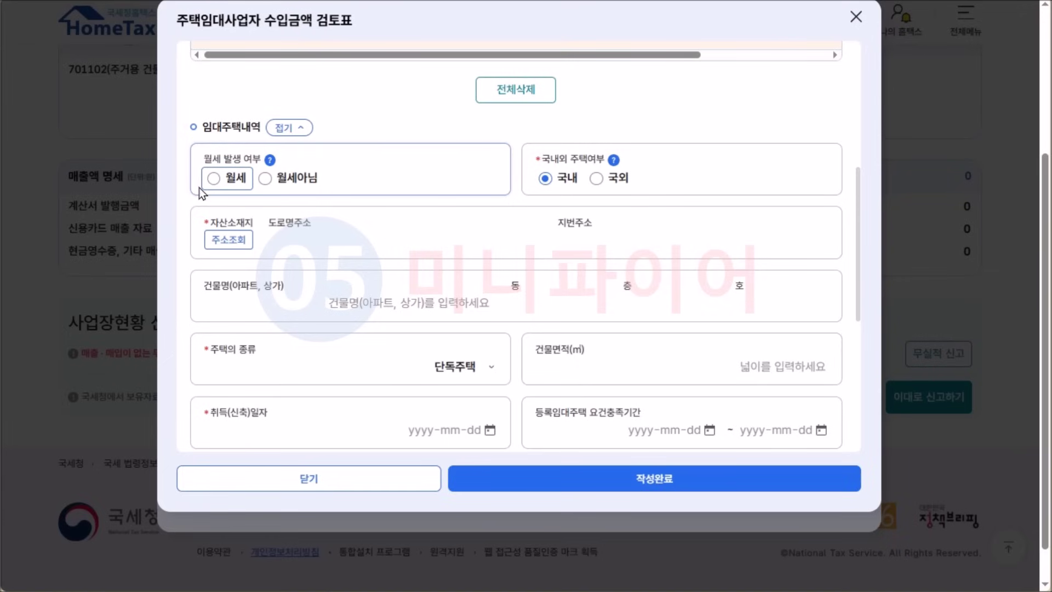
{"action": "left_click", "coordinate": [213, 178]}
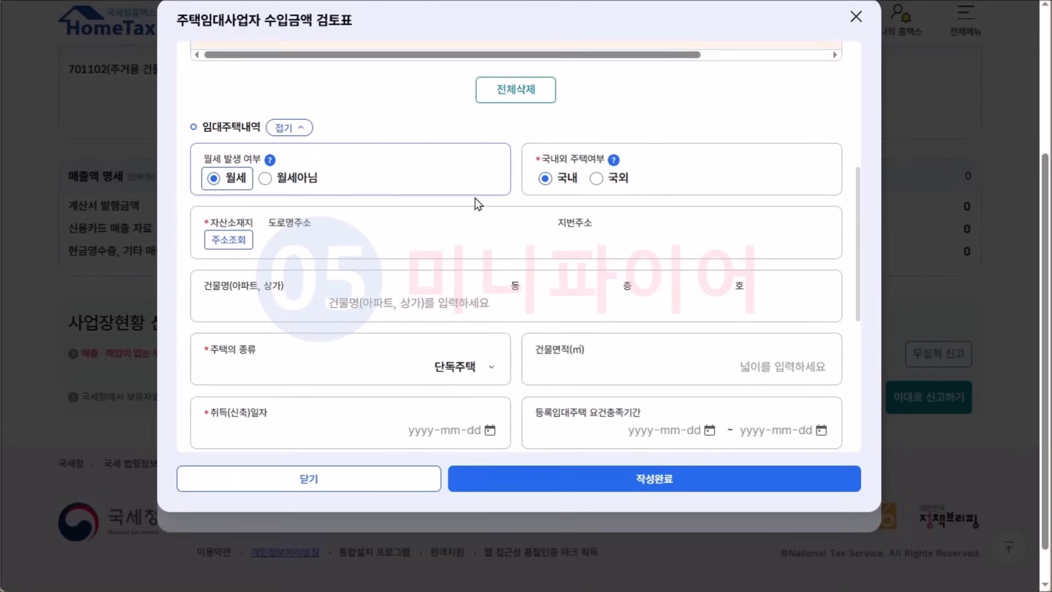
{"action": "left_click", "coordinate": [230, 241]}
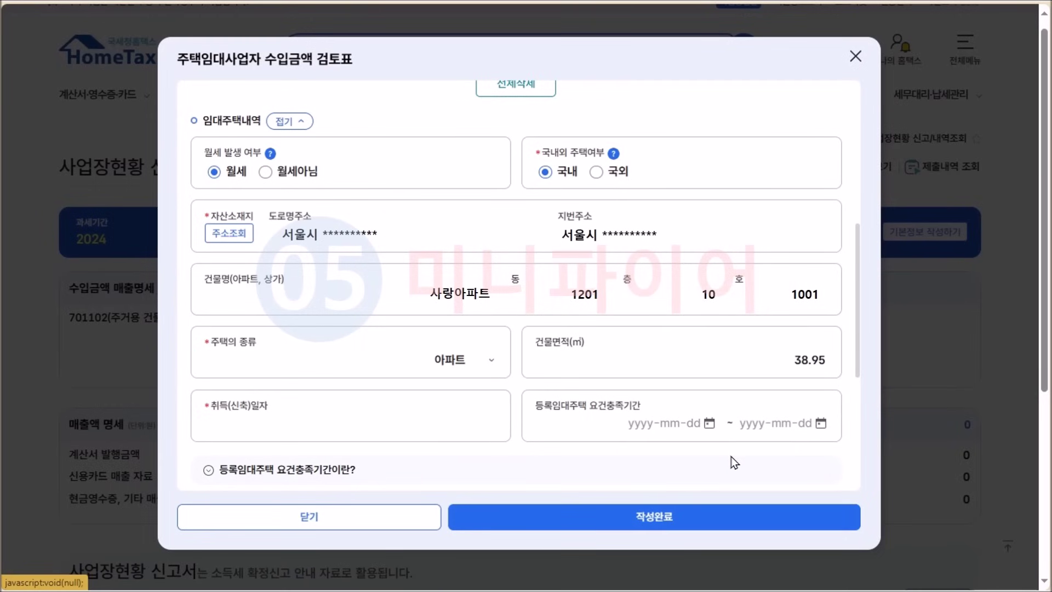
{"action": "left_click", "coordinate": [709, 423]}
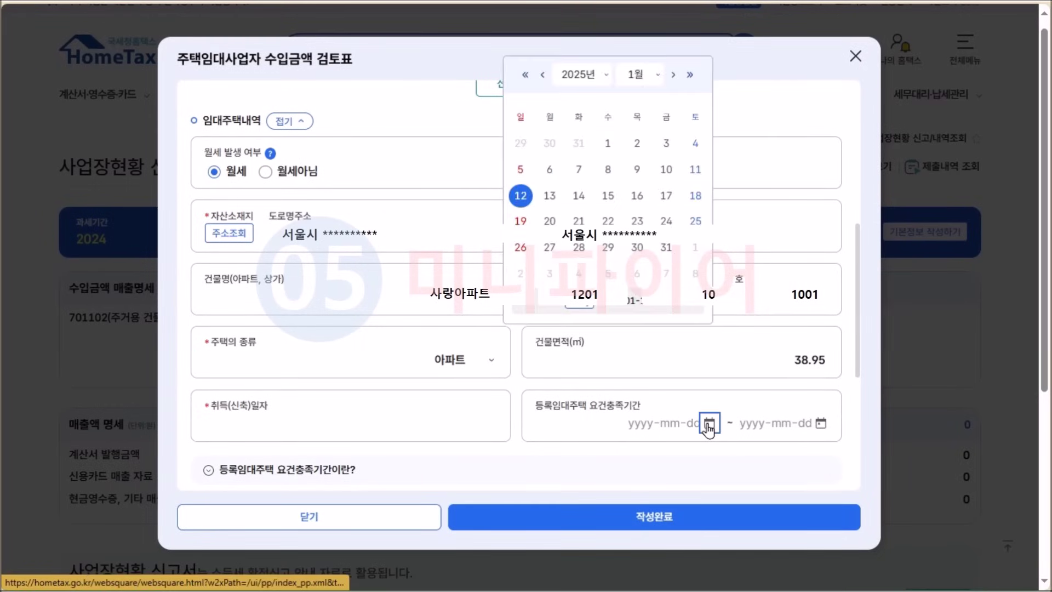
{"action": "left_click", "coordinate": [820, 423]}
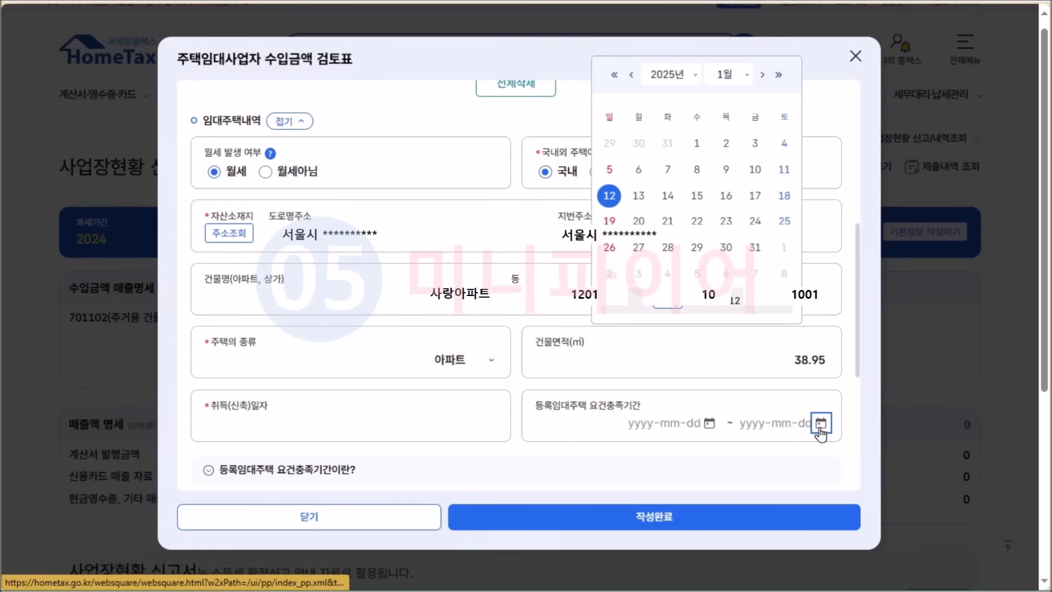
Step: Enter and verify the tenant's resident registration number, and set the lease period to 2024-03-04 through 2026-03-03
{"action": "scroll", "coordinate": [418, 346], "scroll_direction": "down", "scroll_amount": 5}
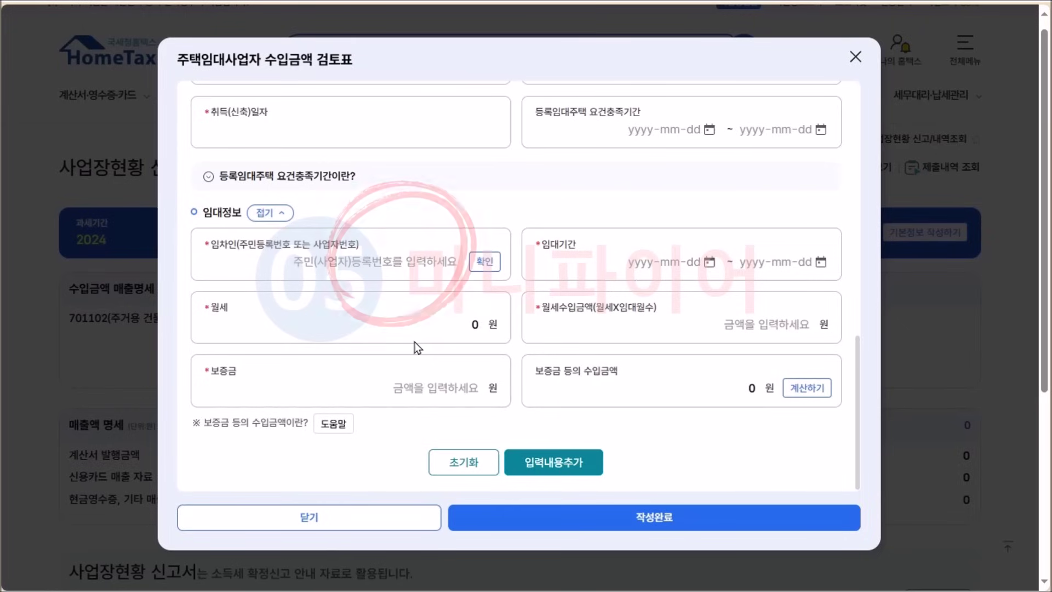
{"action": "left_click", "coordinate": [441, 257]}
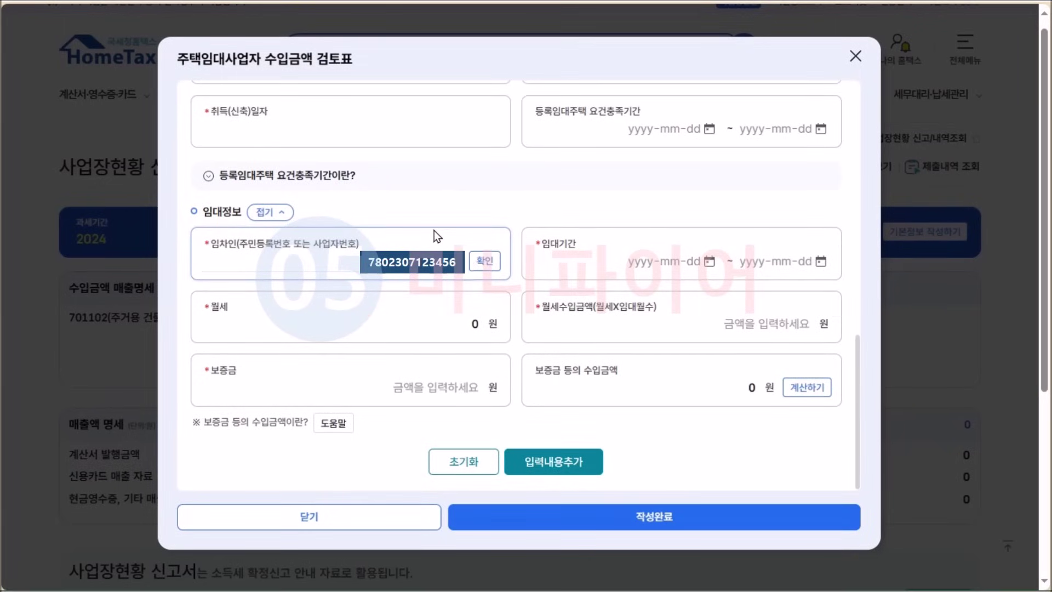
{"action": "left_click", "coordinate": [482, 261]}
{"action": "left_click", "coordinate": [549, 313]}
{"action": "left_click", "coordinate": [691, 260]}
{"action": "type", "text": "20240304"}
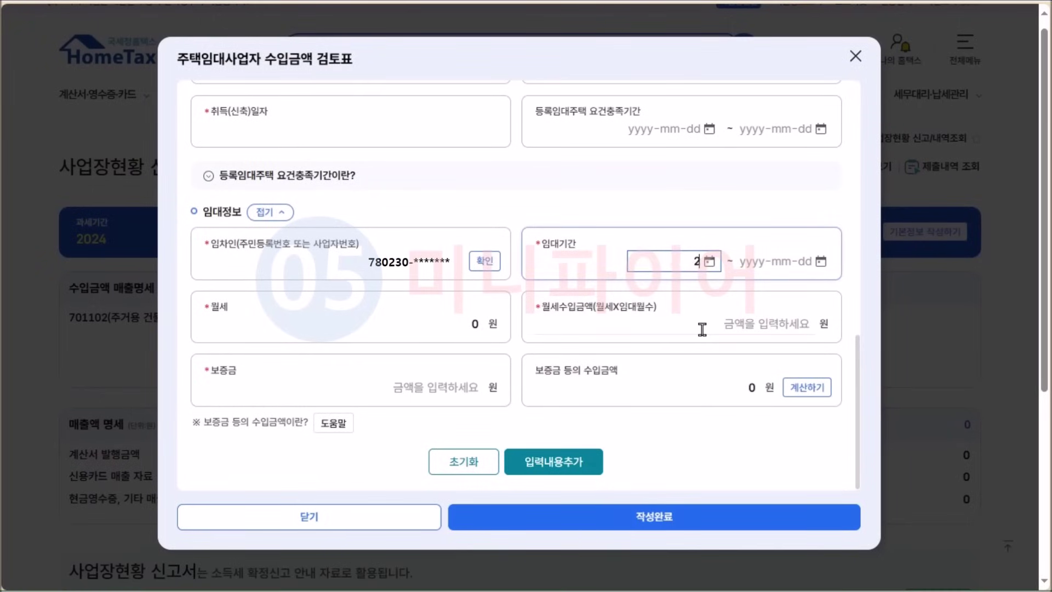
{"action": "key", "text": "Tab"}
Step: Set the monthly rent to 550,000 won and the deposit to 10,000,000 won
{"action": "type", "text": "550000"}
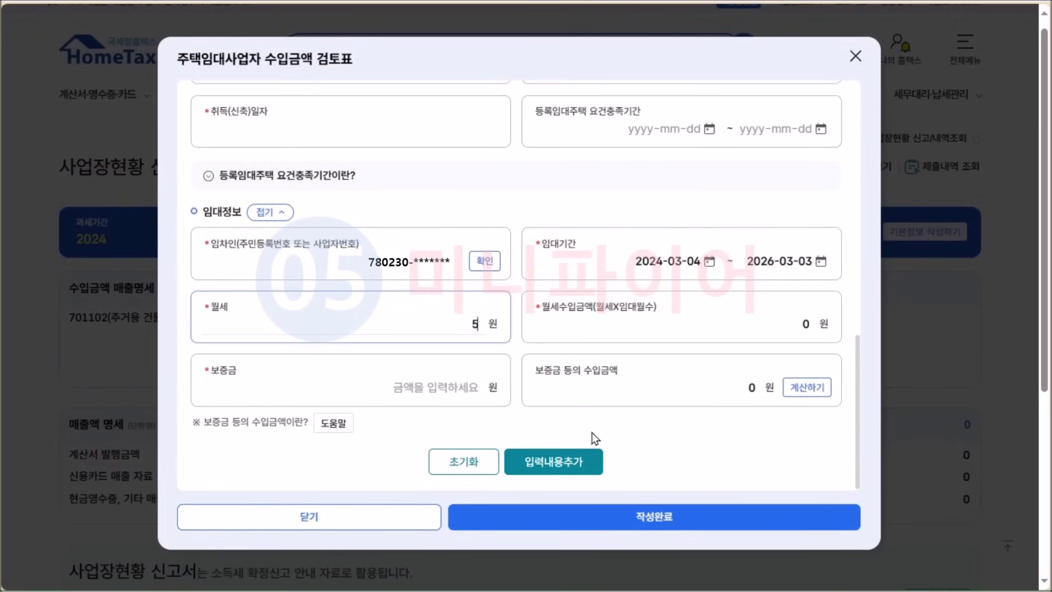
{"action": "left_click", "coordinate": [644, 423]}
{"action": "left_click", "coordinate": [460, 380]}
{"action": "type", "text": "10000000"}
{"action": "left_click", "coordinate": [650, 442]}
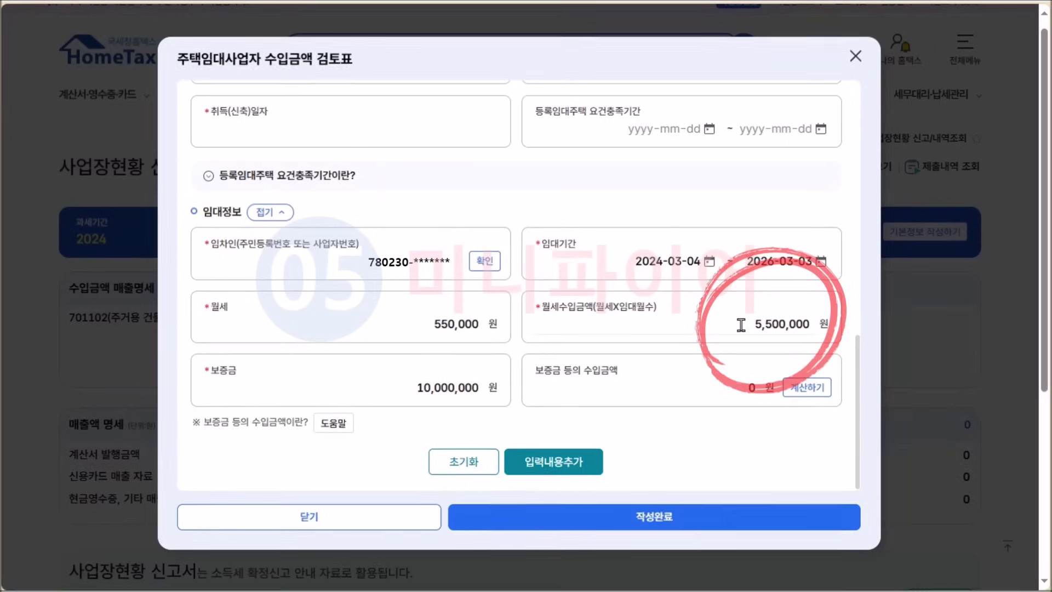
Step: Set the monthly rent income to 4,950,000 won and add the completed entry to the rental statement
{"action": "left_click", "coordinate": [742, 325]}
{"action": "type", "text": "49"}
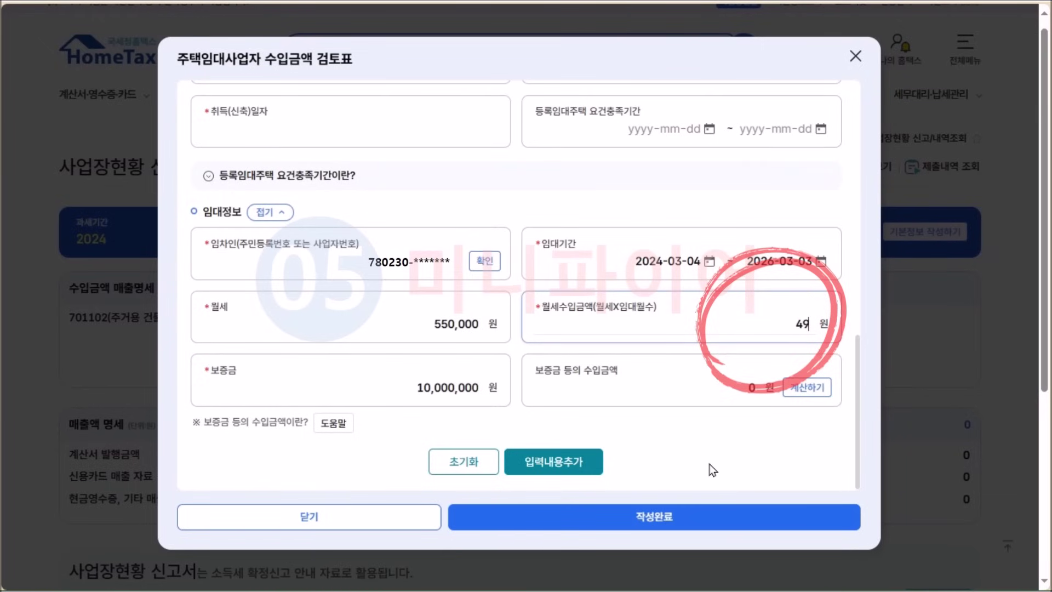
{"action": "type", "text": "50000"}
{"action": "left_click", "coordinate": [712, 470]}
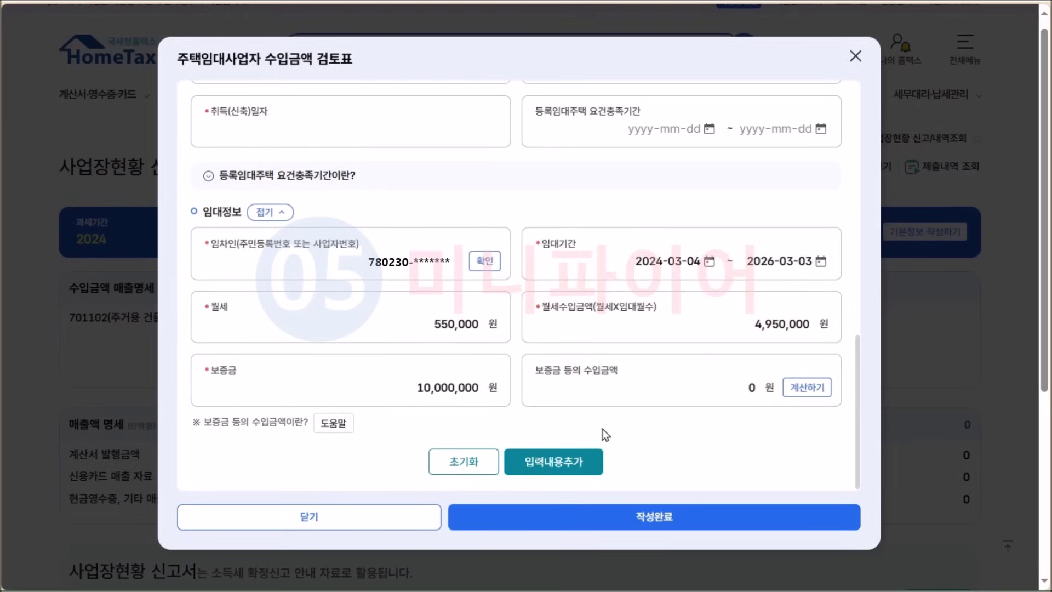
{"action": "left_click", "coordinate": [540, 459]}
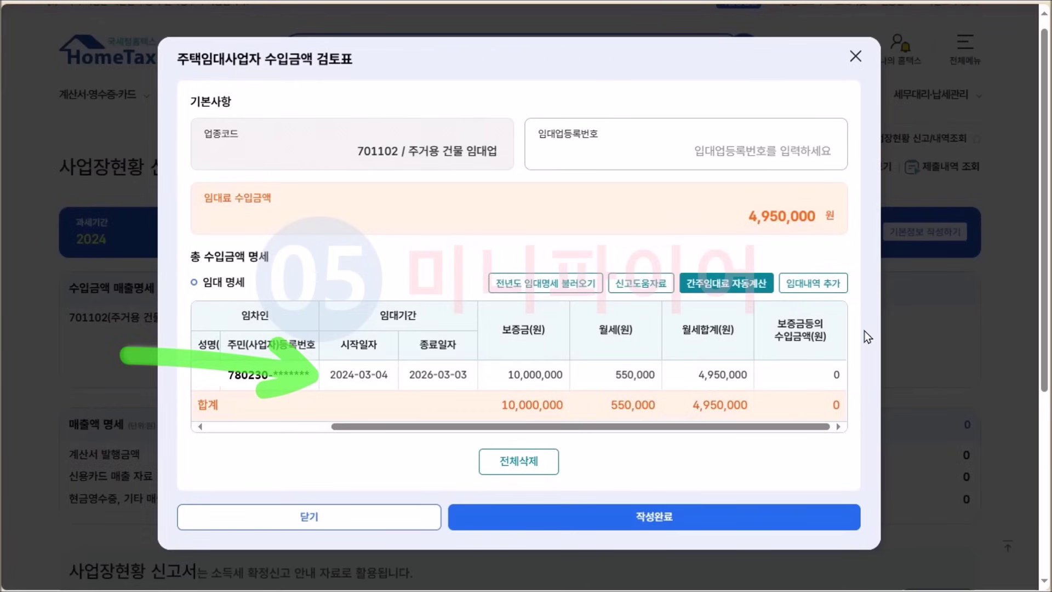
Step: Complete the rental income review sheet and proceed to the report's submission page with the amounts as entered
{"action": "left_click", "coordinate": [688, 512]}
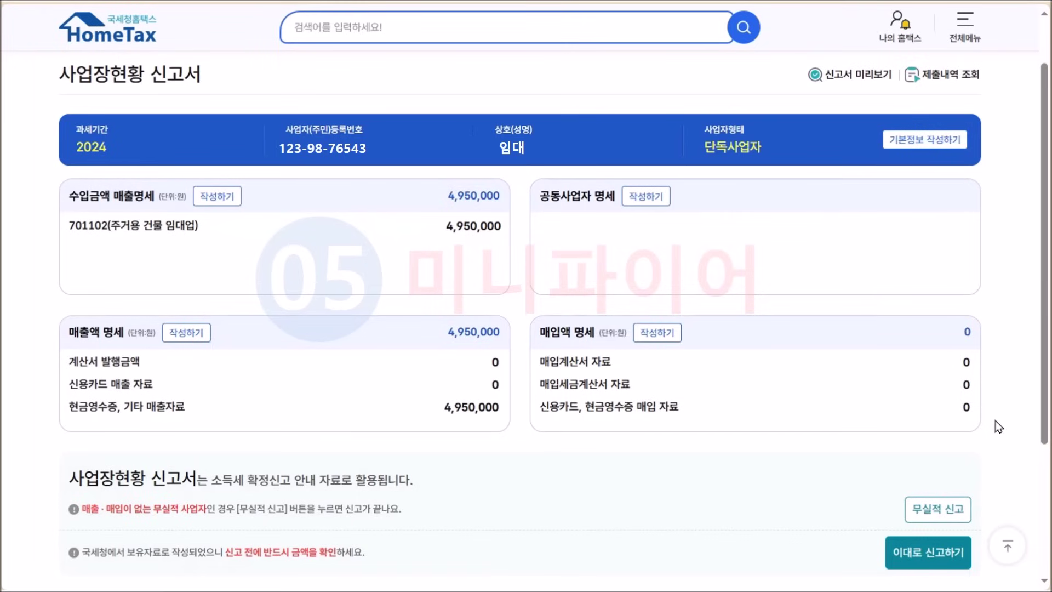
{"action": "left_click", "coordinate": [928, 552]}
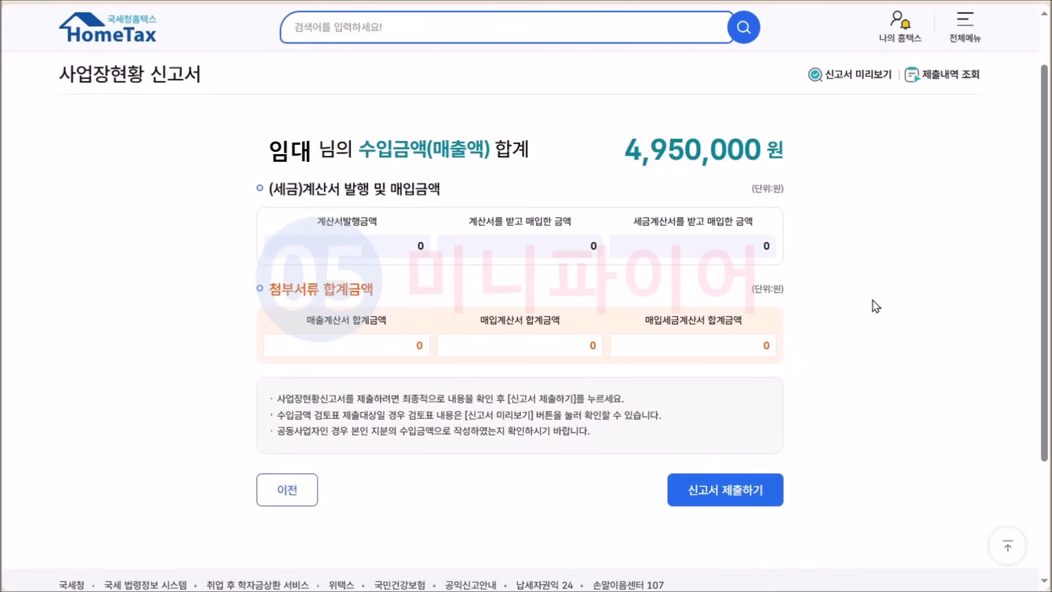